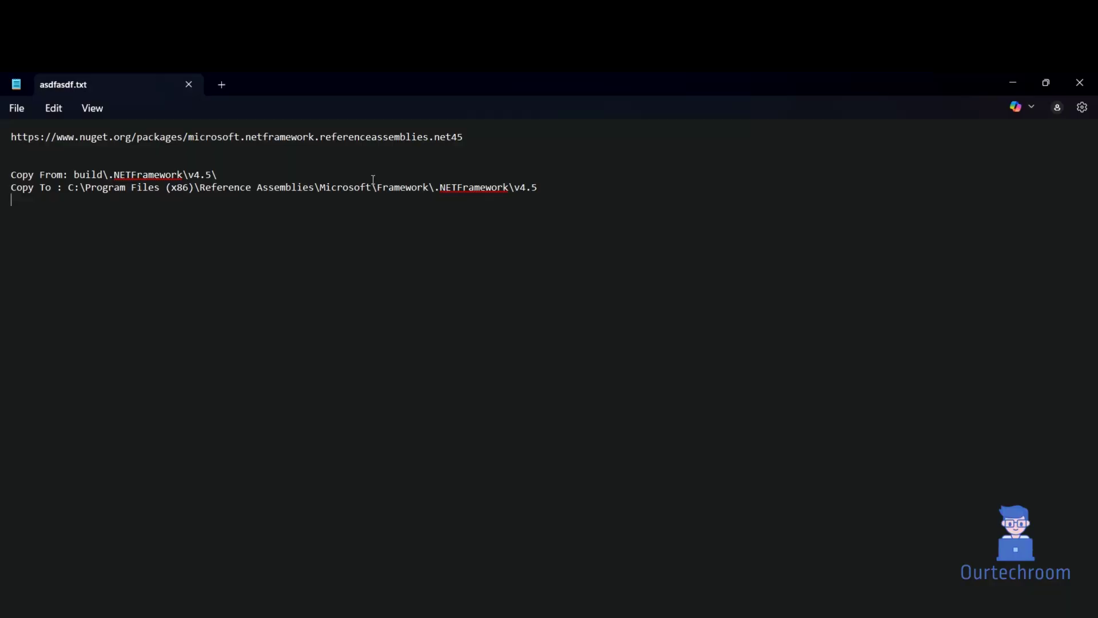
Select the nuget.org reference-assemblies URL on the first line of the Notepad notes.
drag(22, 147, 11, 137)
key(ctrl+c)
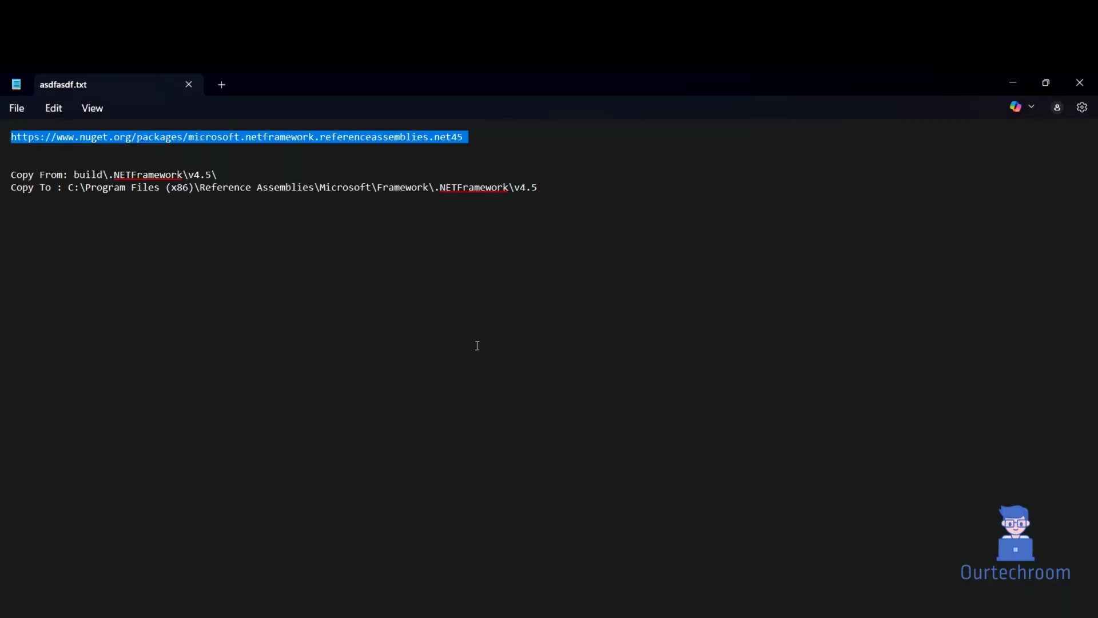
Load the pasted Microsoft.NETFramework.ReferenceAssemblies.net45 NuGet page in Chrome.
key(alt+Tab)
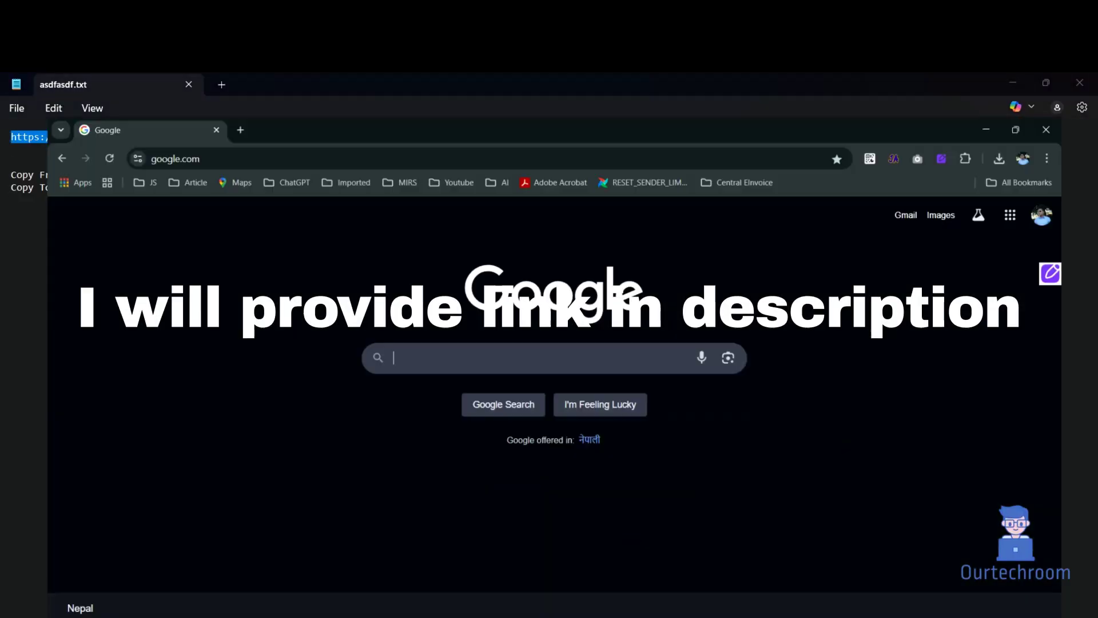
key(ctrl+a)
key(ctrl+v)
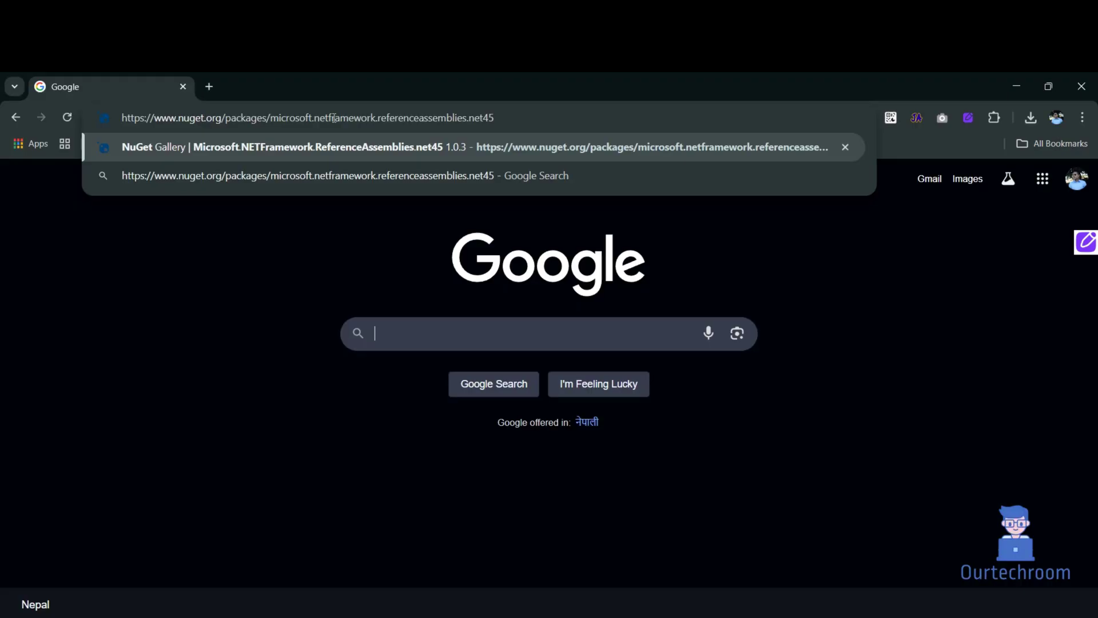
key(Return)
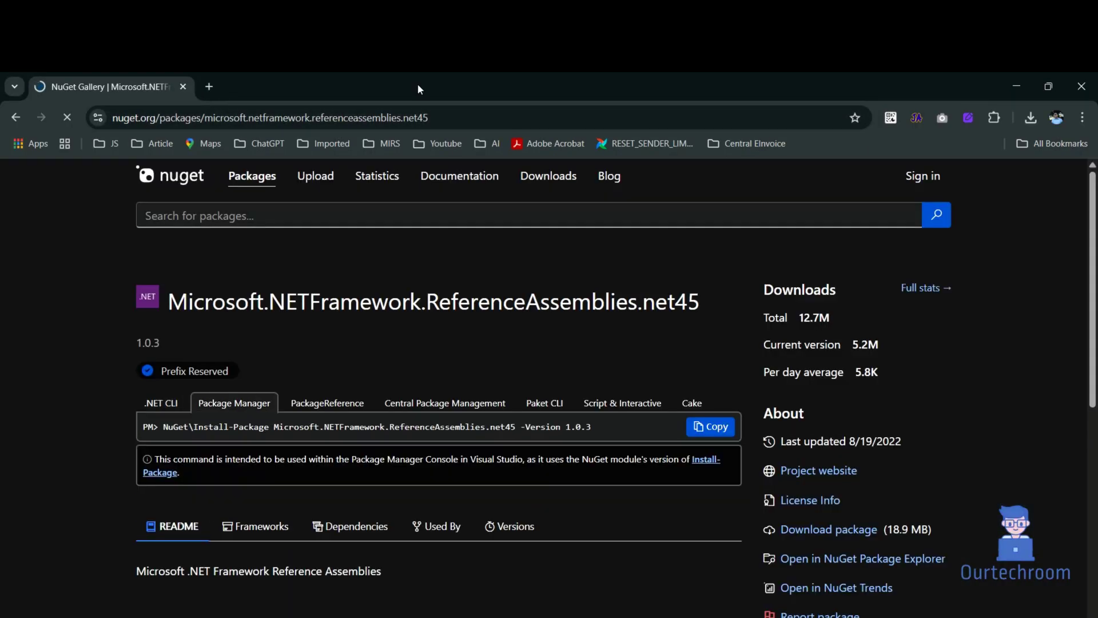
scroll(891, 595, down, 4)
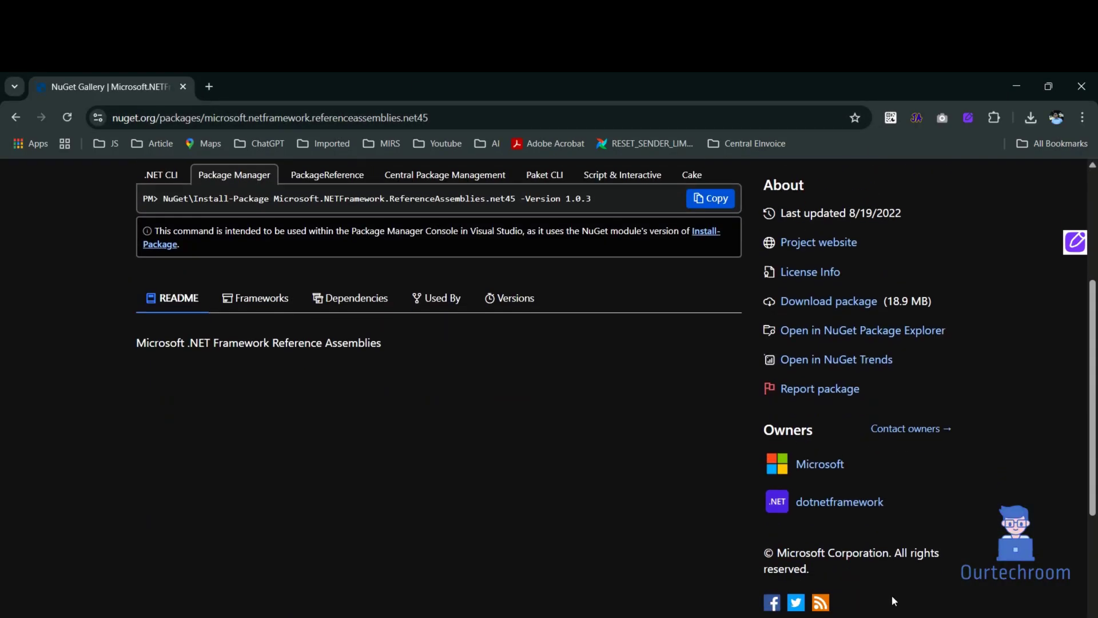
scroll(890, 595, up, 3)
Download the 1.0.3 .nupkg package and show it in the Downloads folder.
click(829, 455)
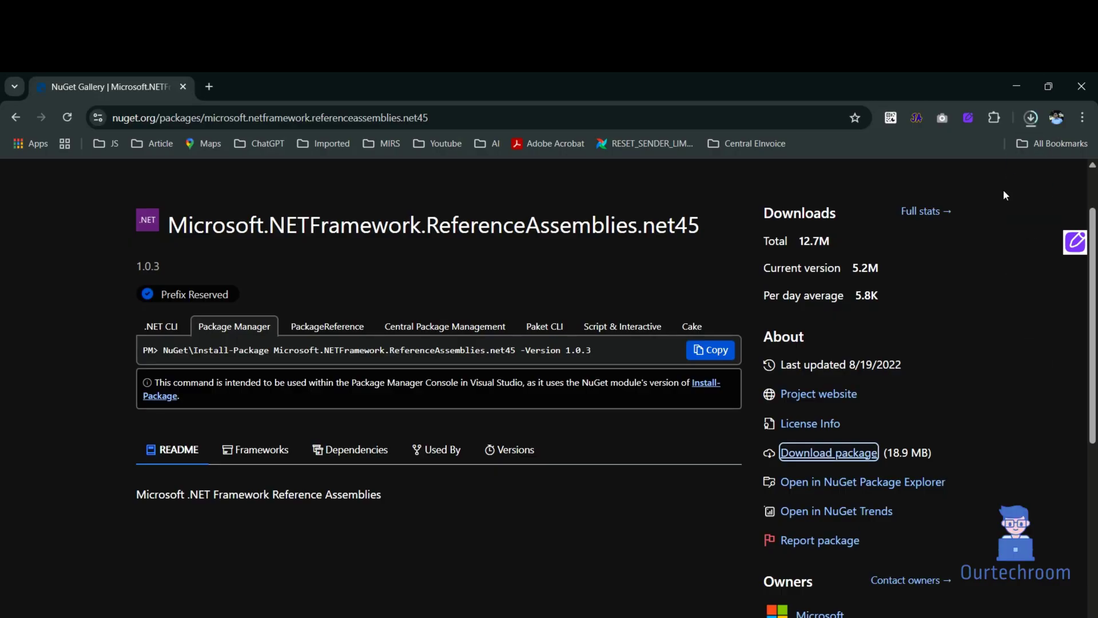
click(1033, 119)
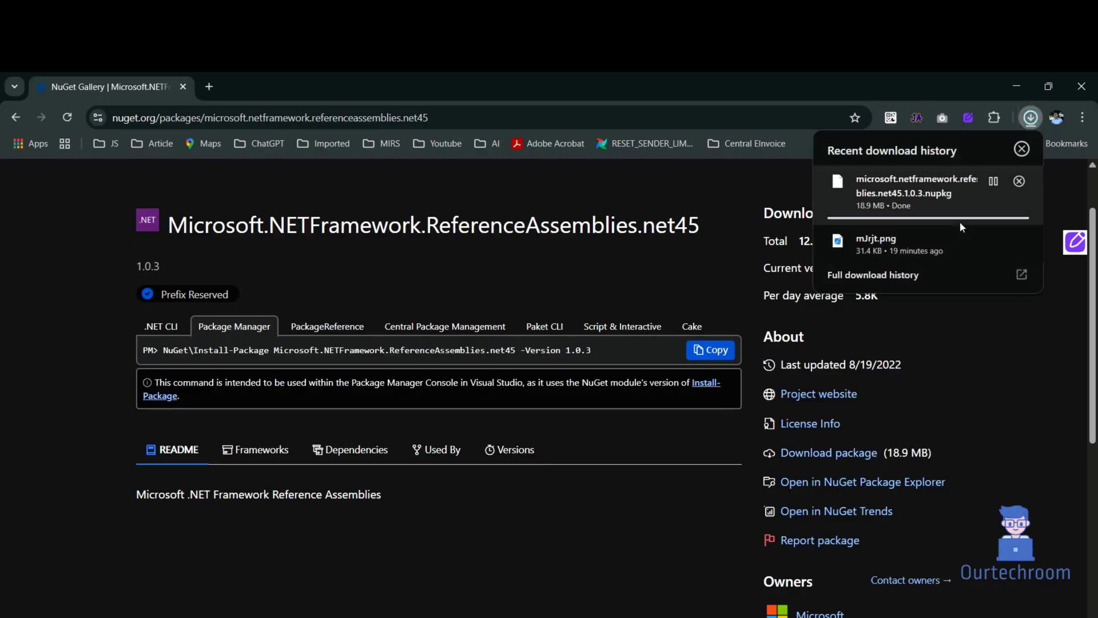
click(993, 181)
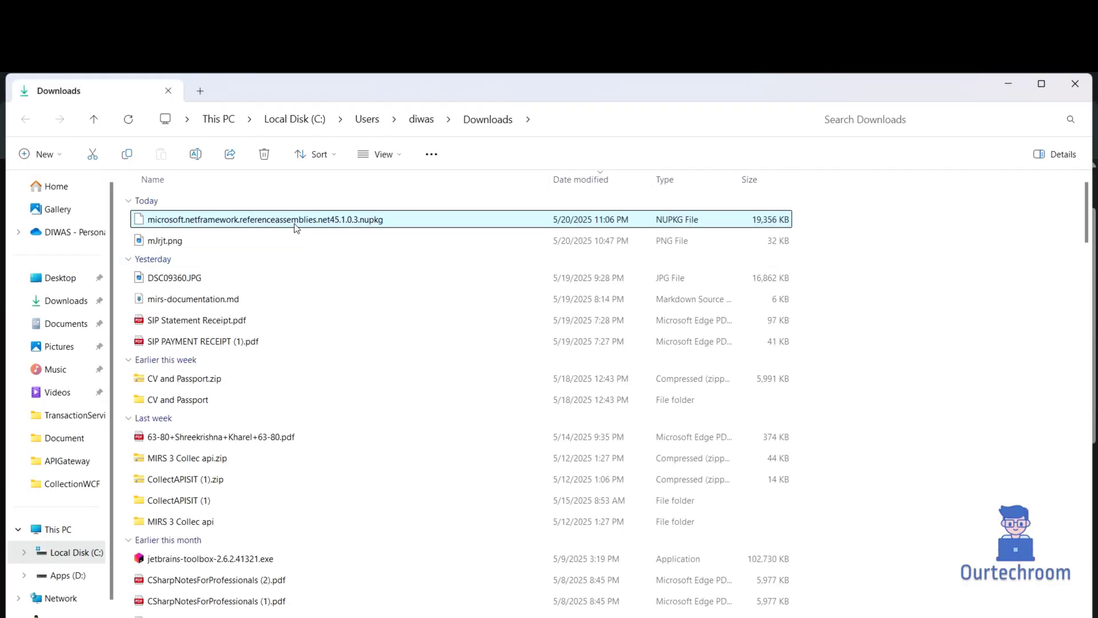
Rename the .nupkg to '…net45.1.0.3 (2).zip', confirming the extension change and the (2) rename.
right_click(269, 147)
click(335, 195)
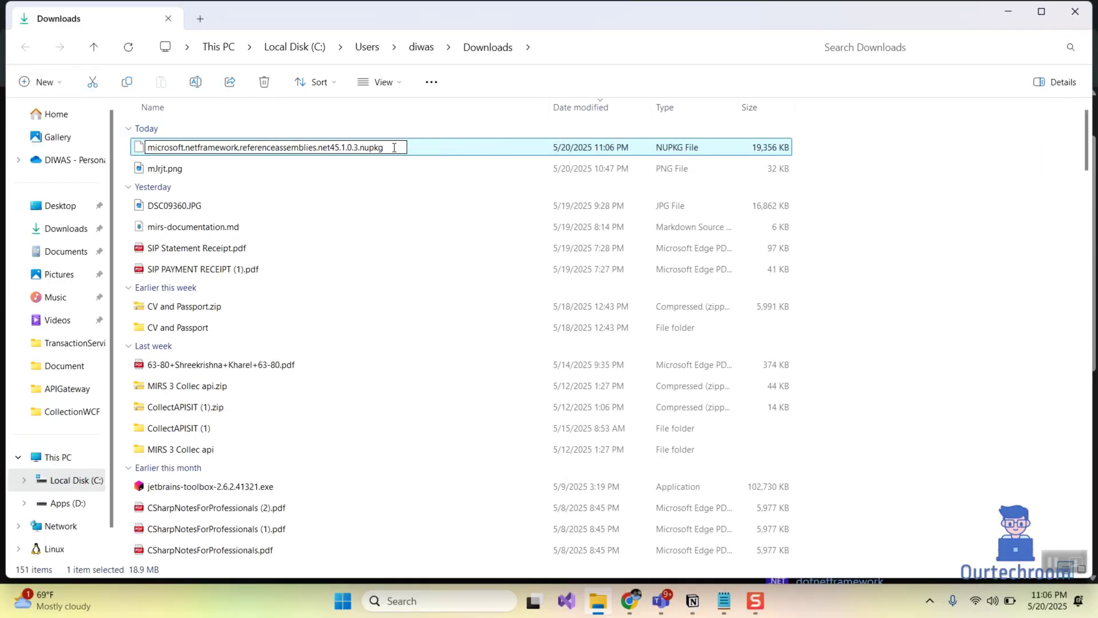
key(BackSpace)
key(BackSpace)
key(BackSpace)
text(ip)
key(Return)
click(614, 306)
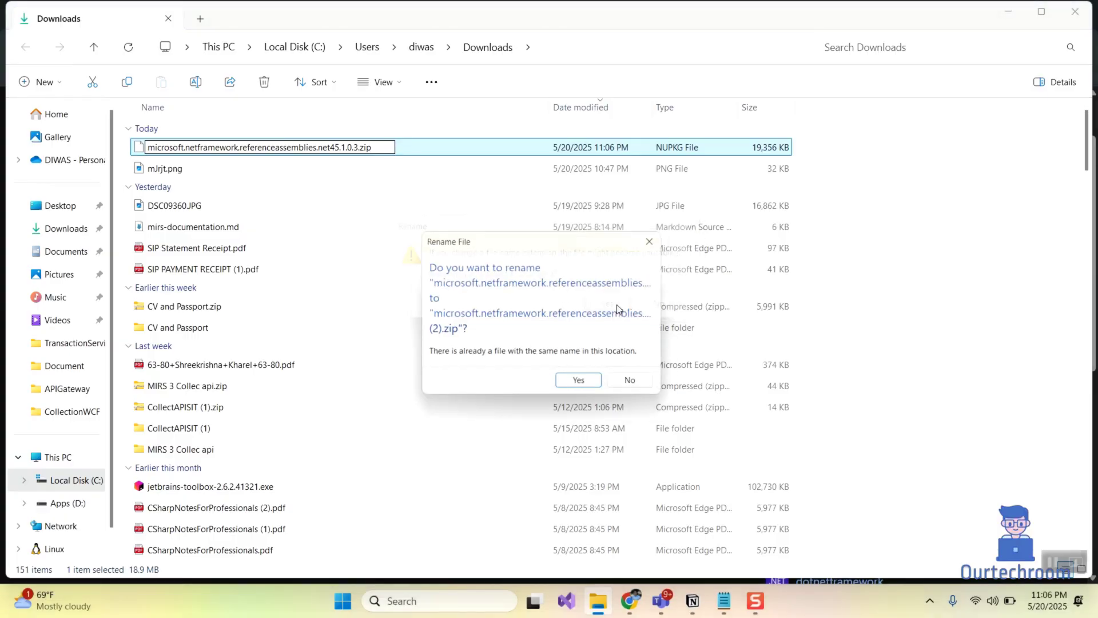
click(583, 384)
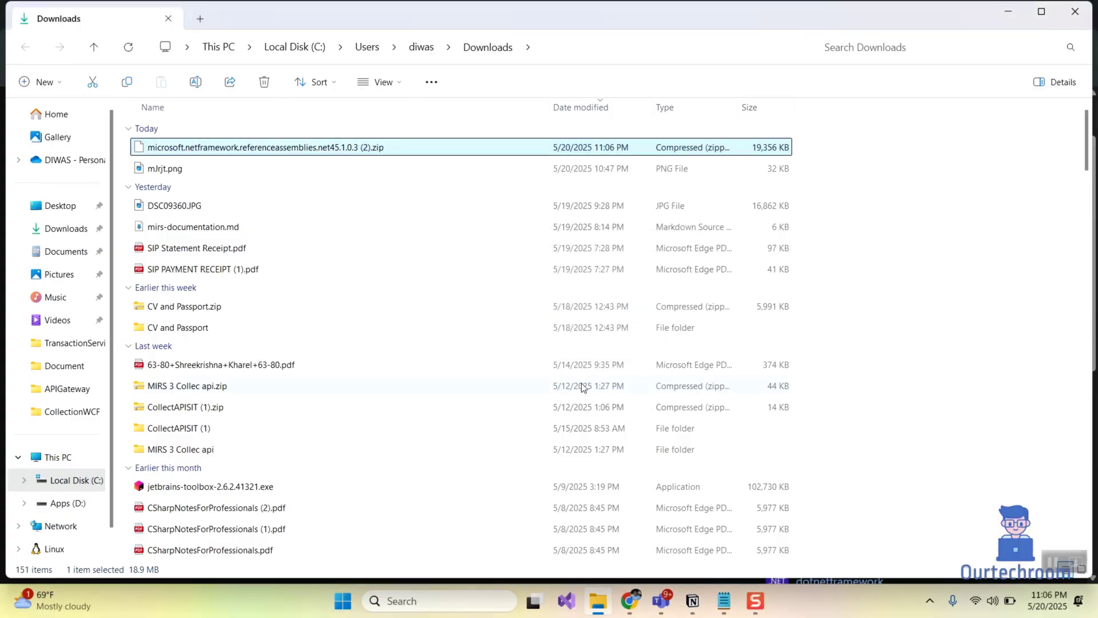
Extract All of the zip archive into its suggested folder.
right_click(404, 145)
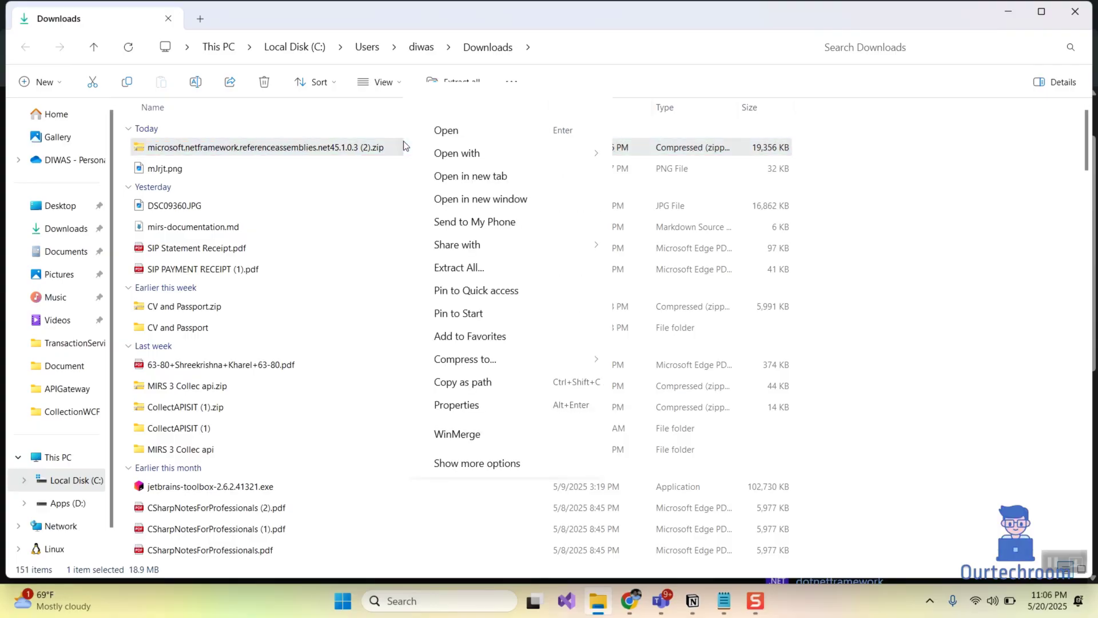
click(459, 267)
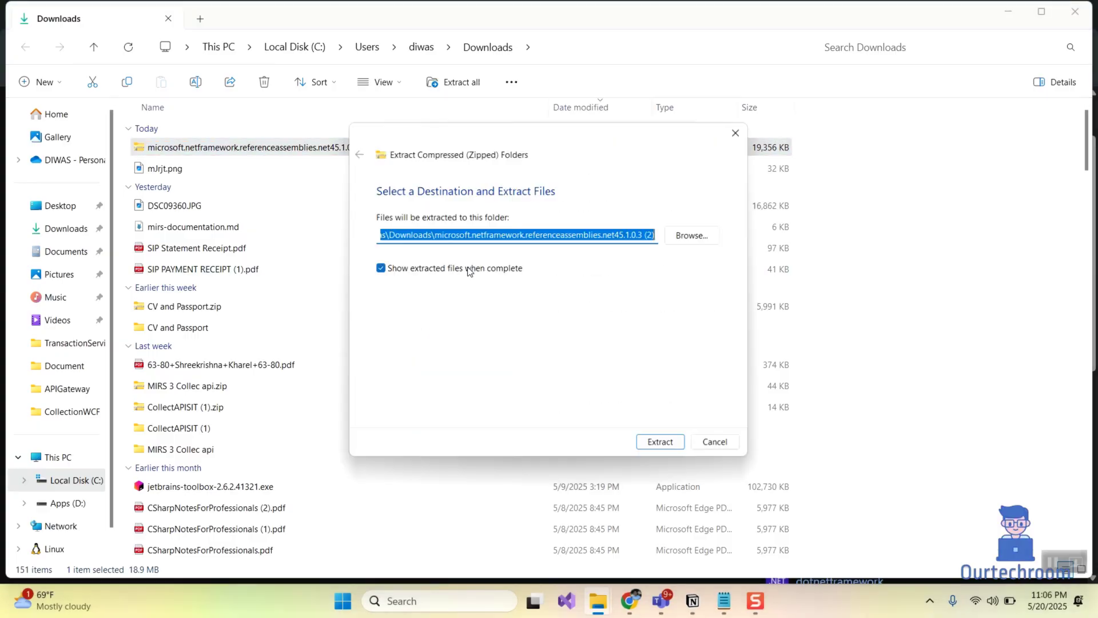
click(662, 443)
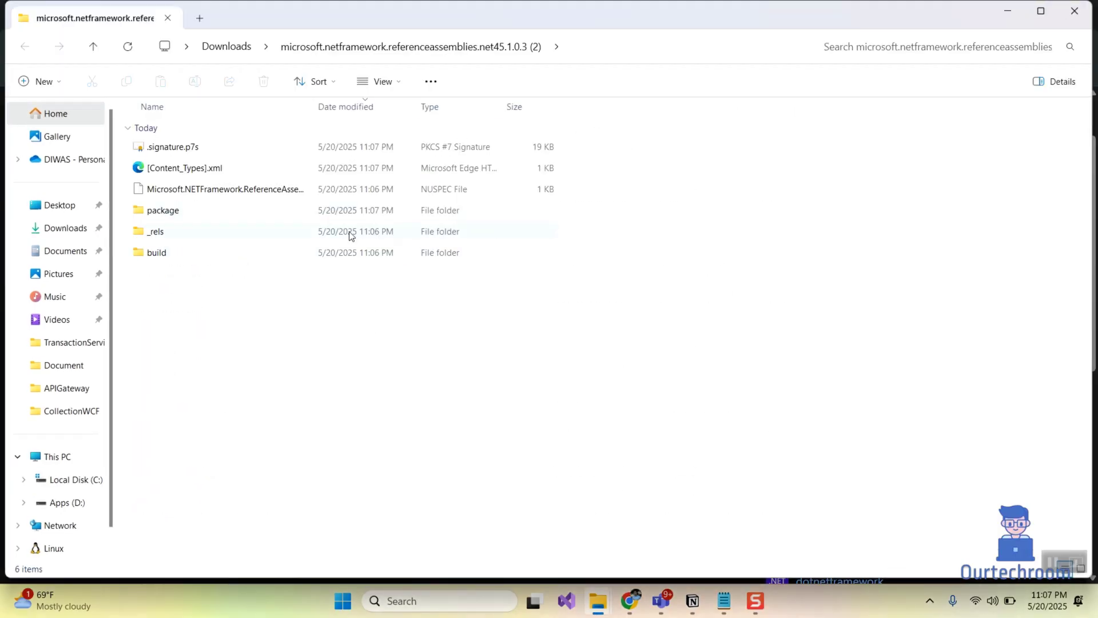
Browse into build\.NETFramework\v4.5 of the extracted package, showing 255 files.
double_click(196, 254)
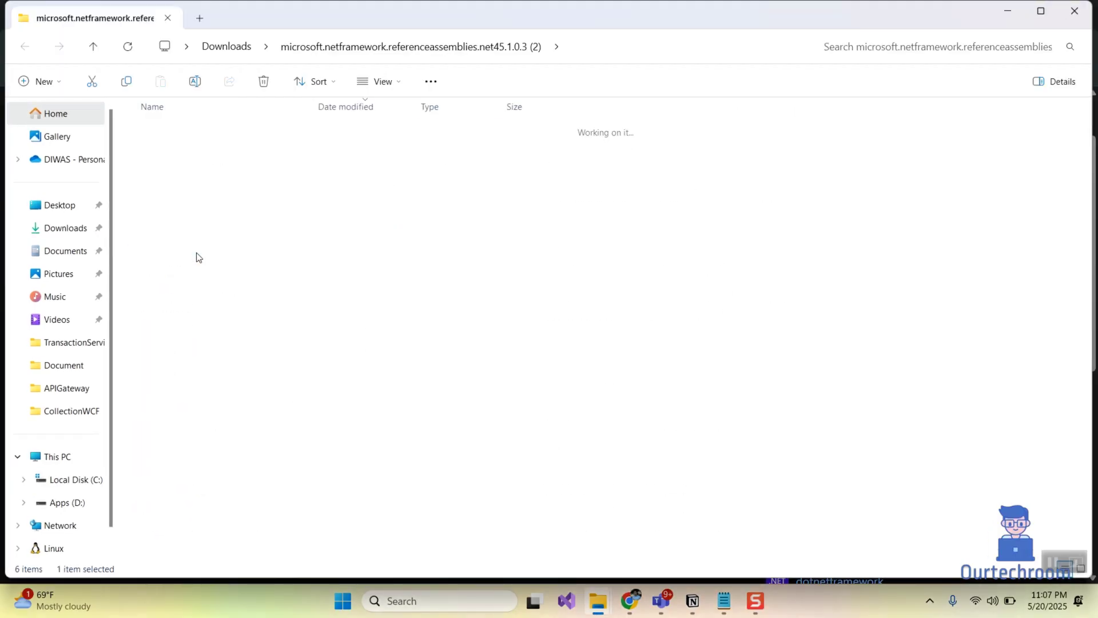
double_click(237, 168)
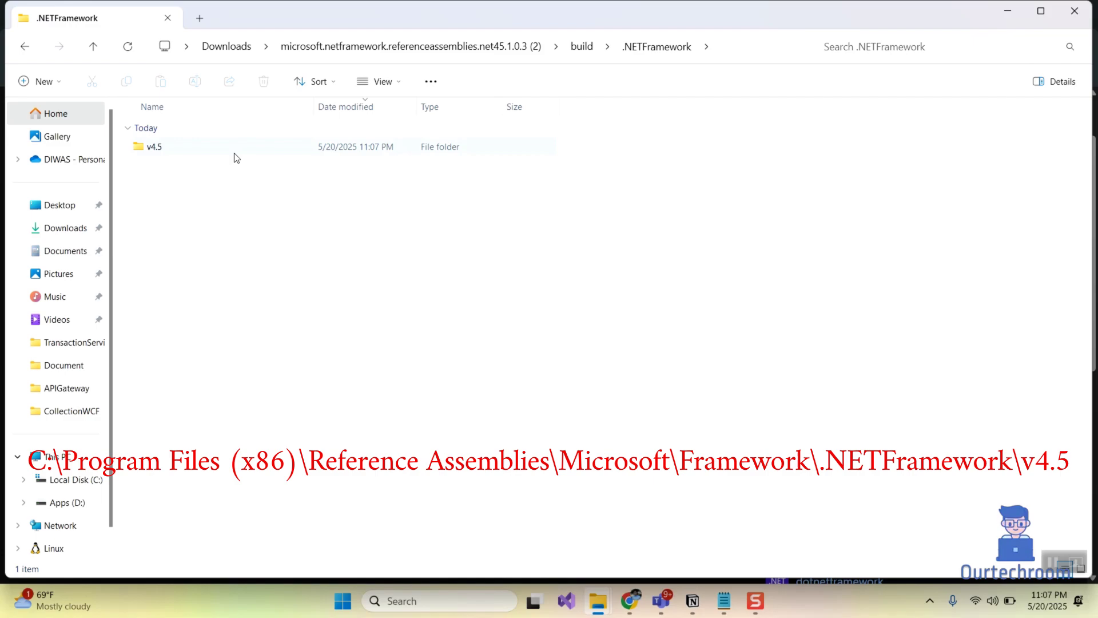
double_click(236, 147)
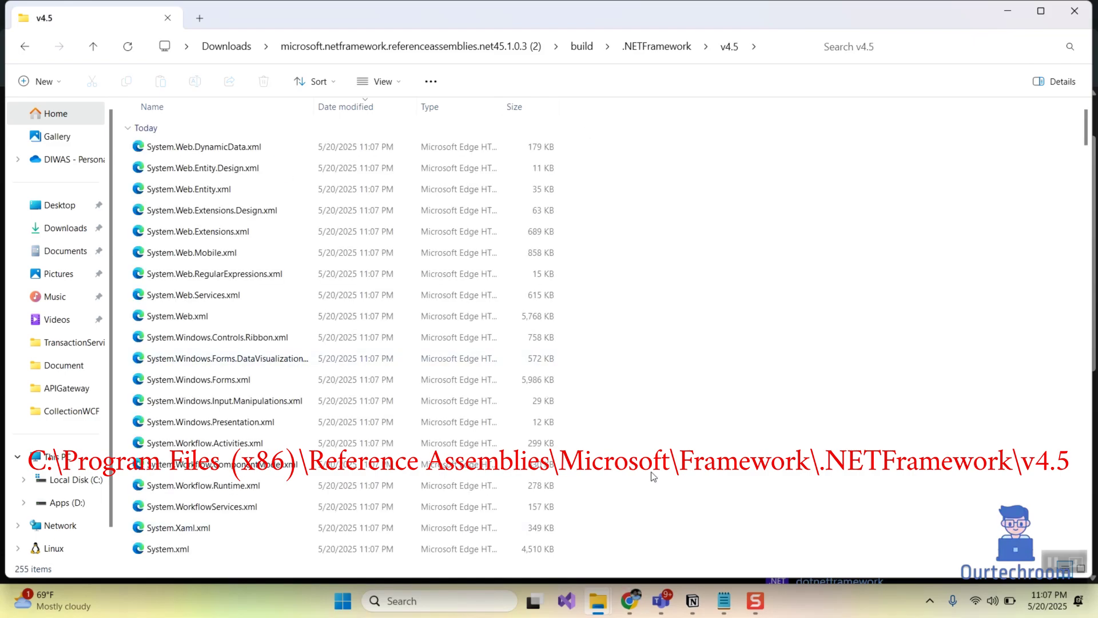
Open a second window at C:\Program Files (x86)\Reference Assemblies\Microsoft\Framework\.NETFramework\v4.5.
key(super+e)
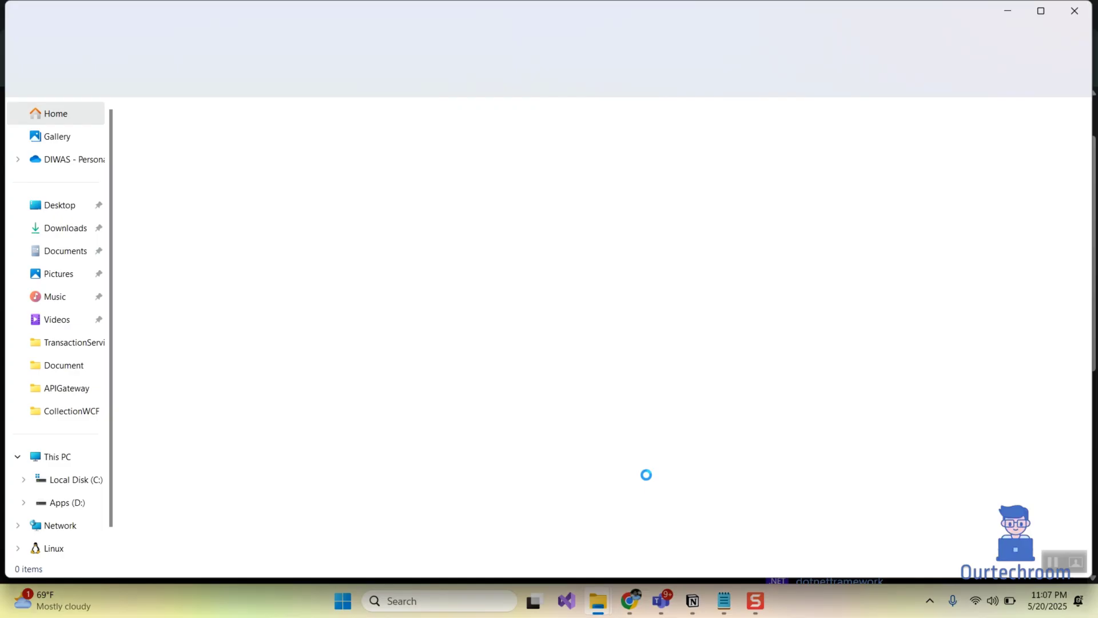
click(57, 456)
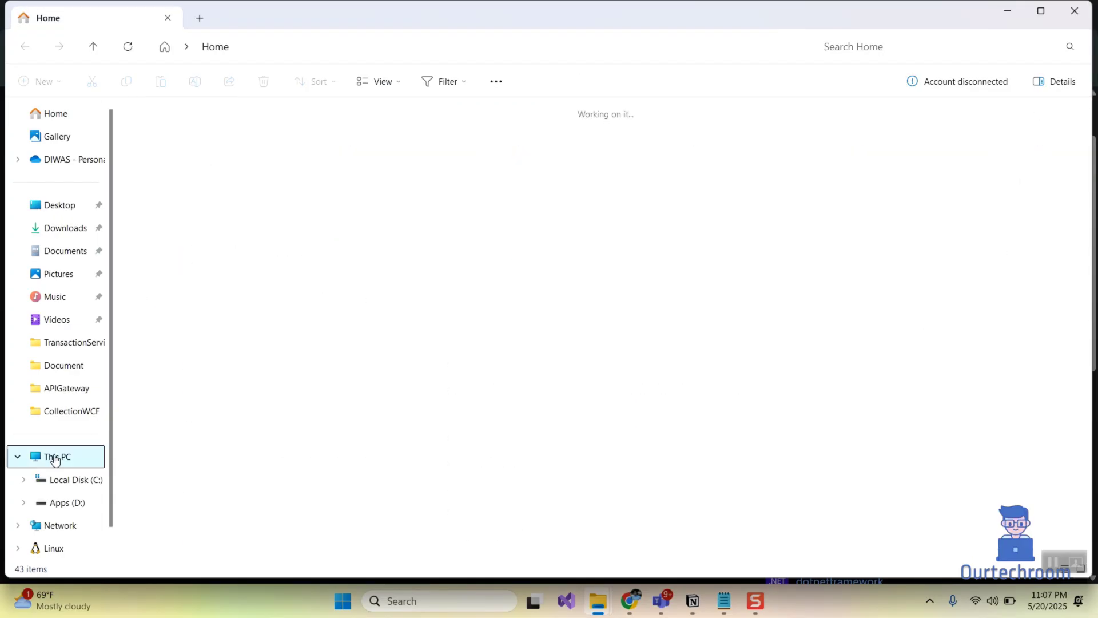
double_click(218, 139)
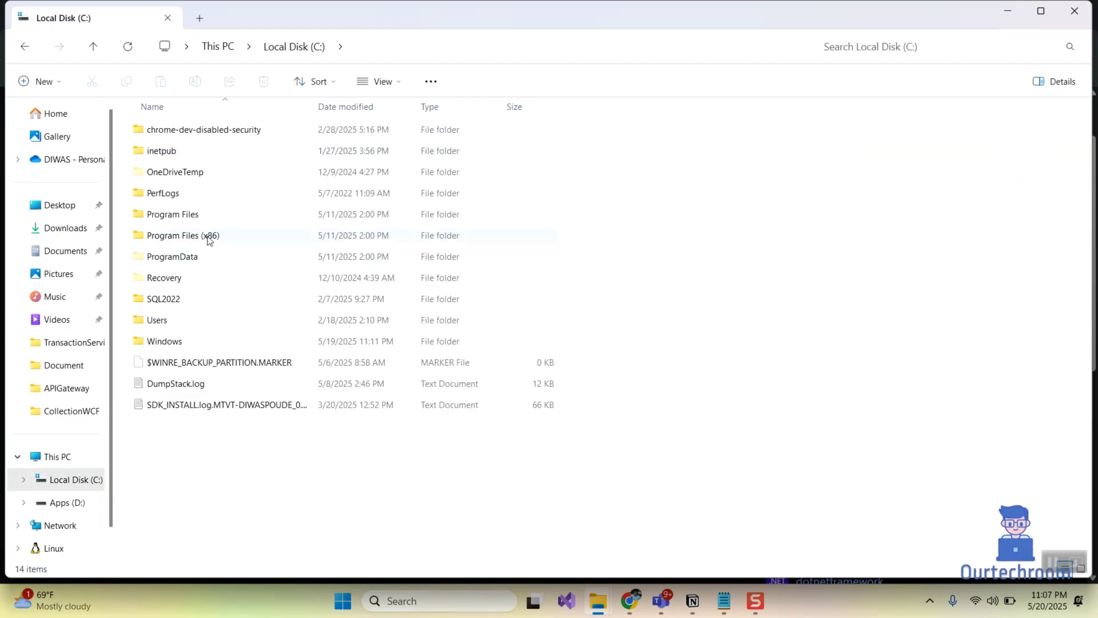
double_click(208, 240)
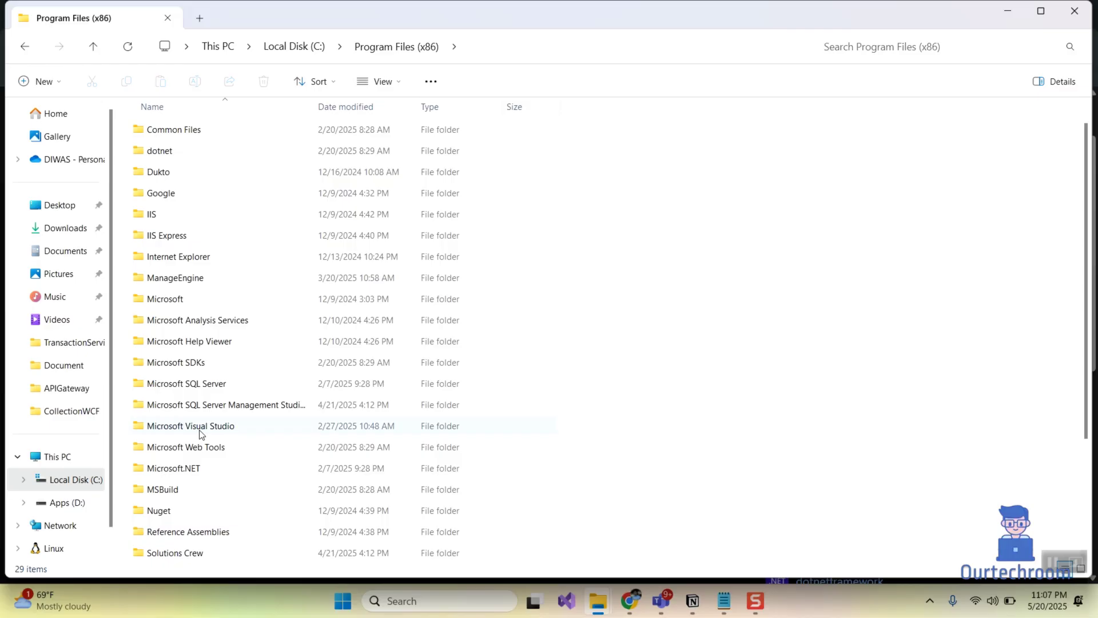
scroll(200, 432, down, 2)
double_click(188, 434)
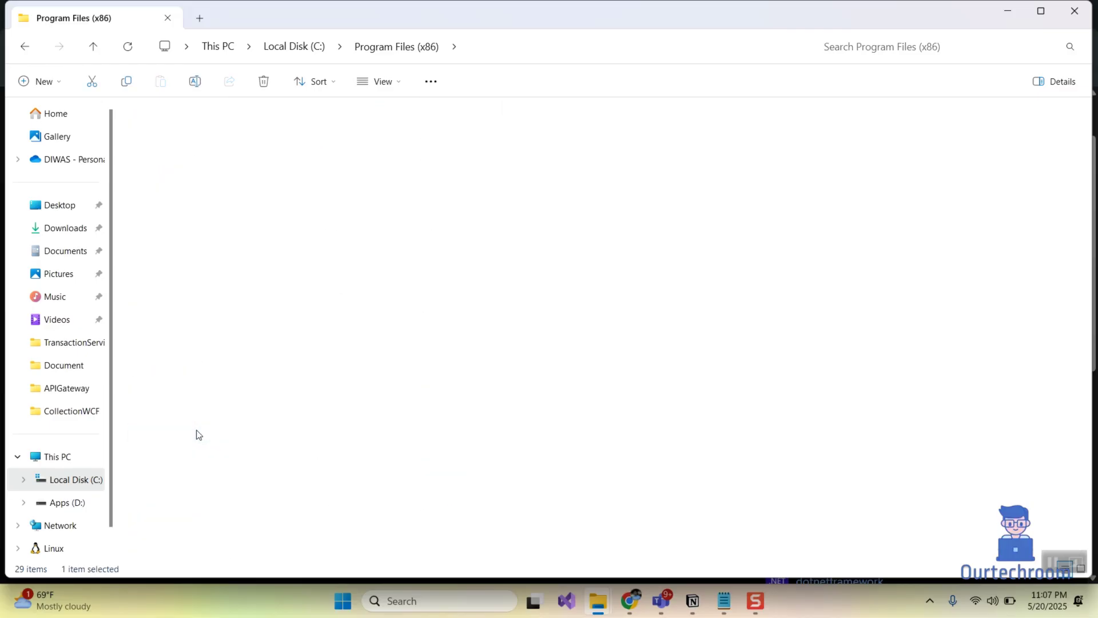
double_click(168, 129)
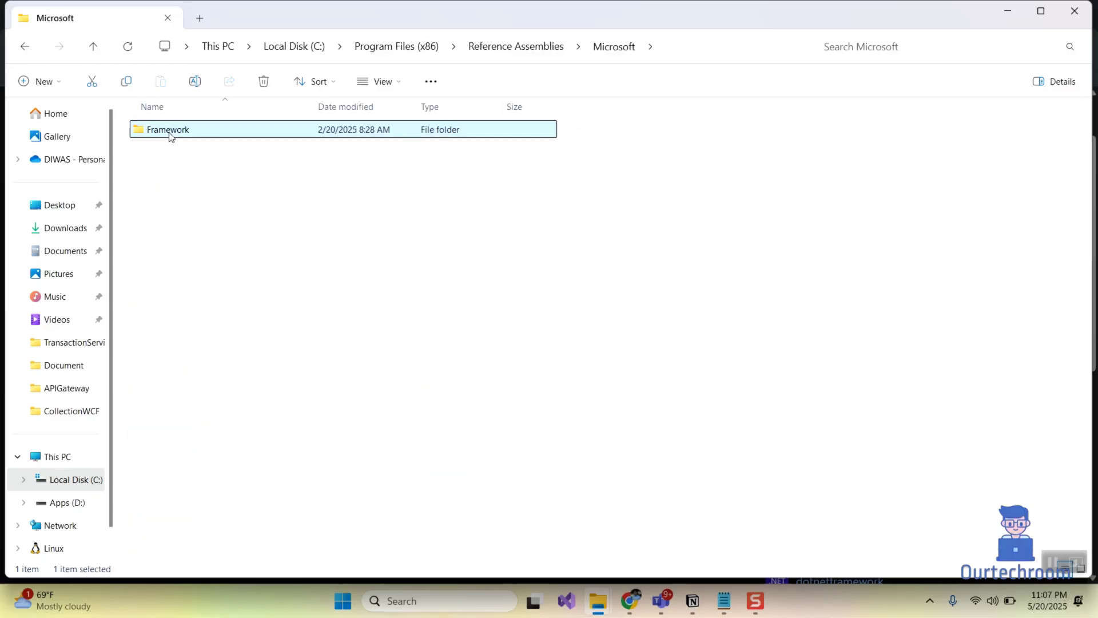
double_click(171, 153)
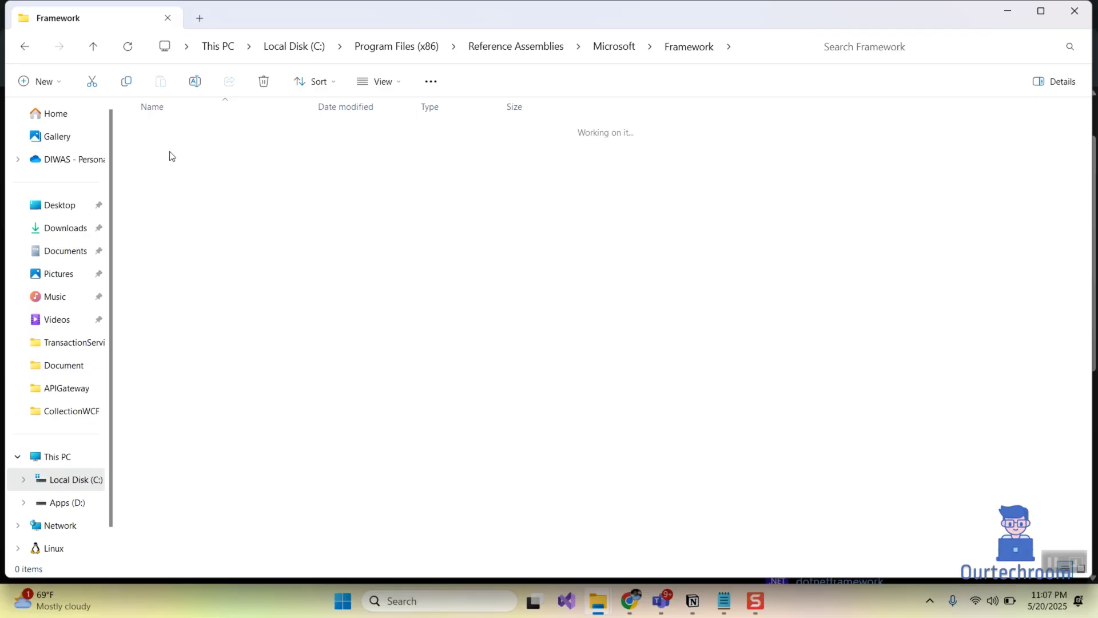
double_click(162, 152)
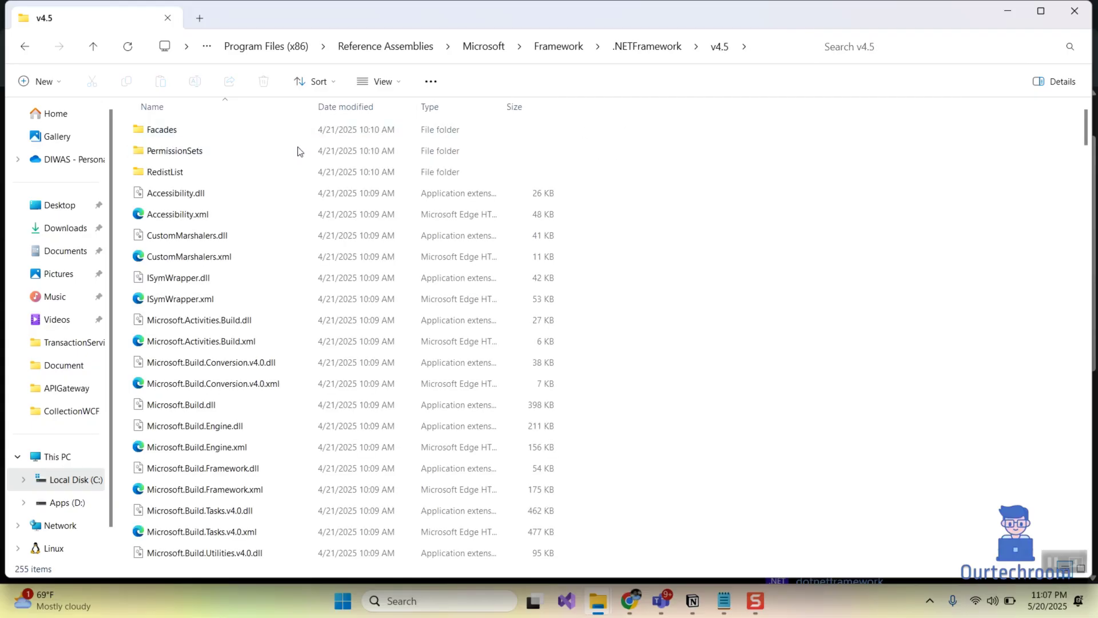
Select all 255 files in the package's v4.5 window and Copy them.
drag(496, 14, 473, 261)
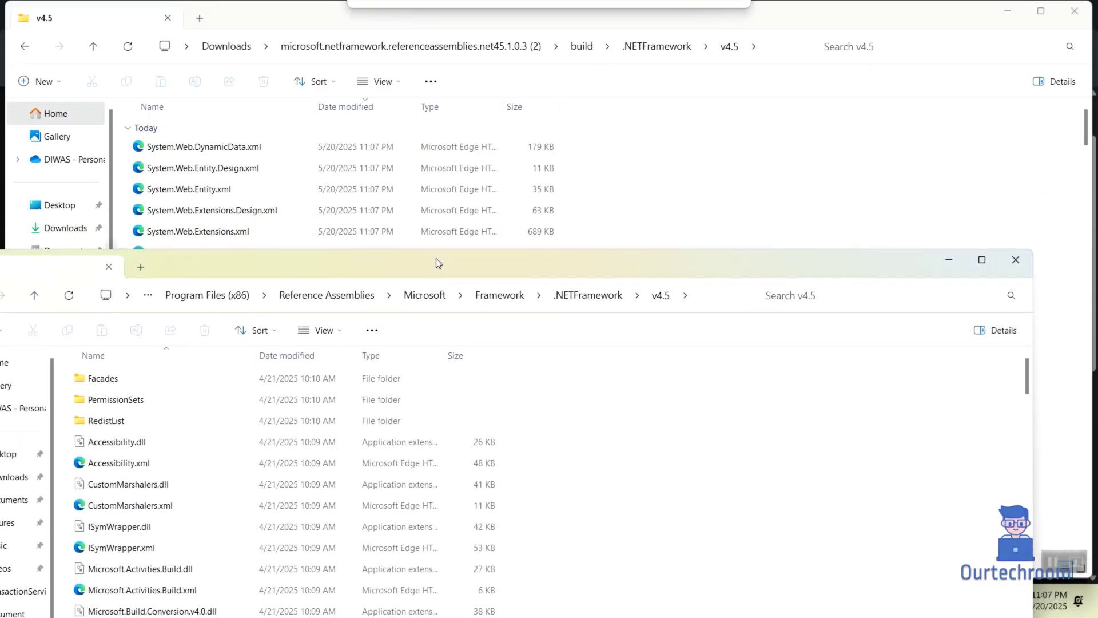
click(667, 185)
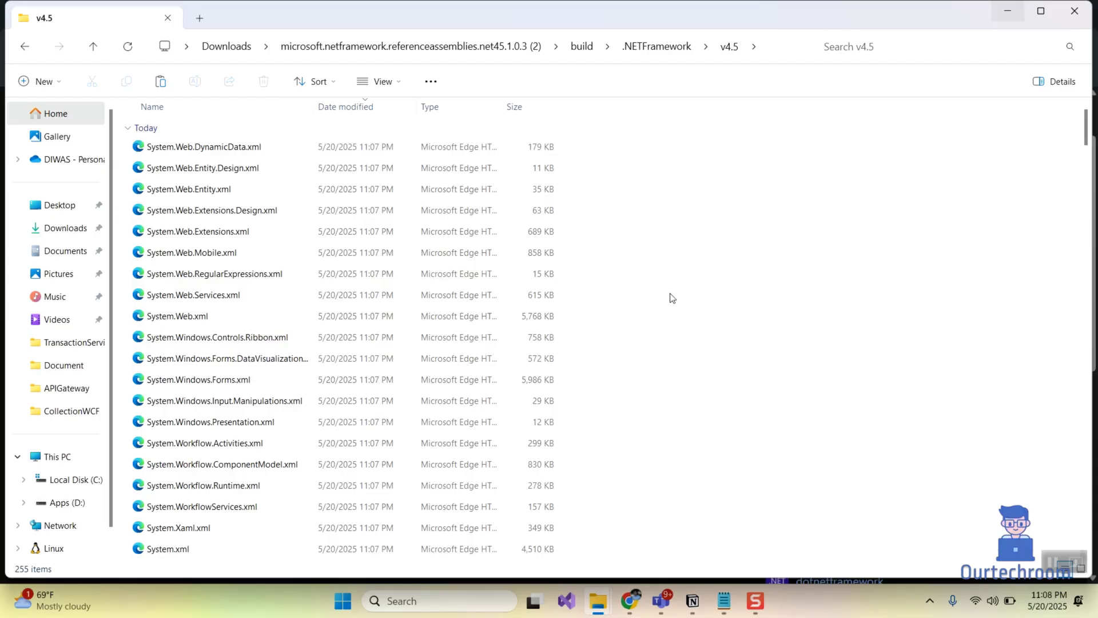
key(ctrl+a)
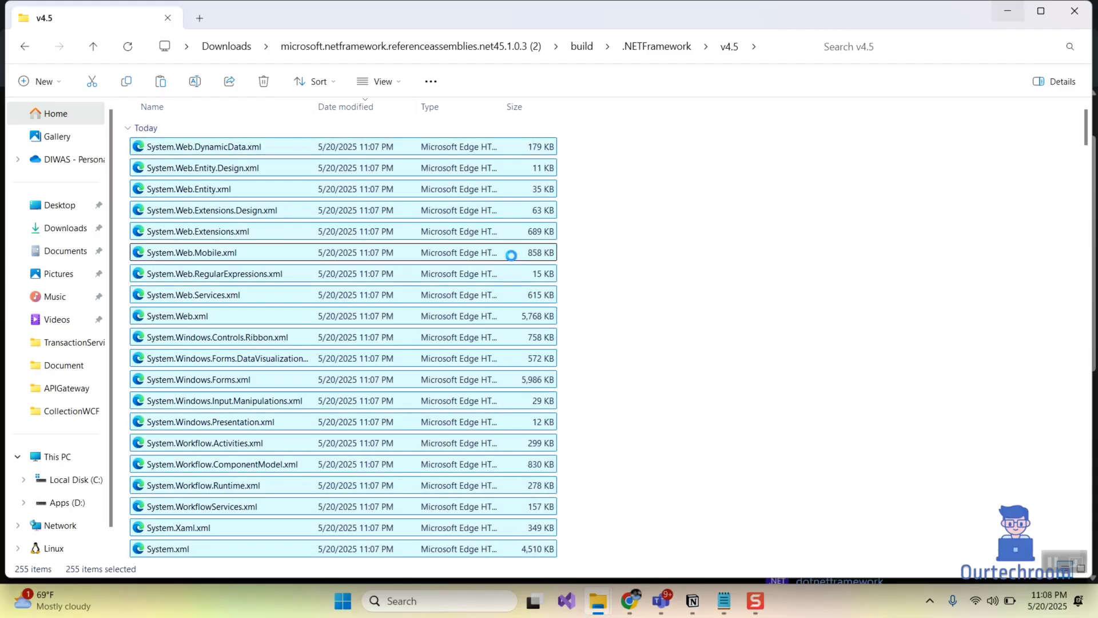
right_click(512, 255)
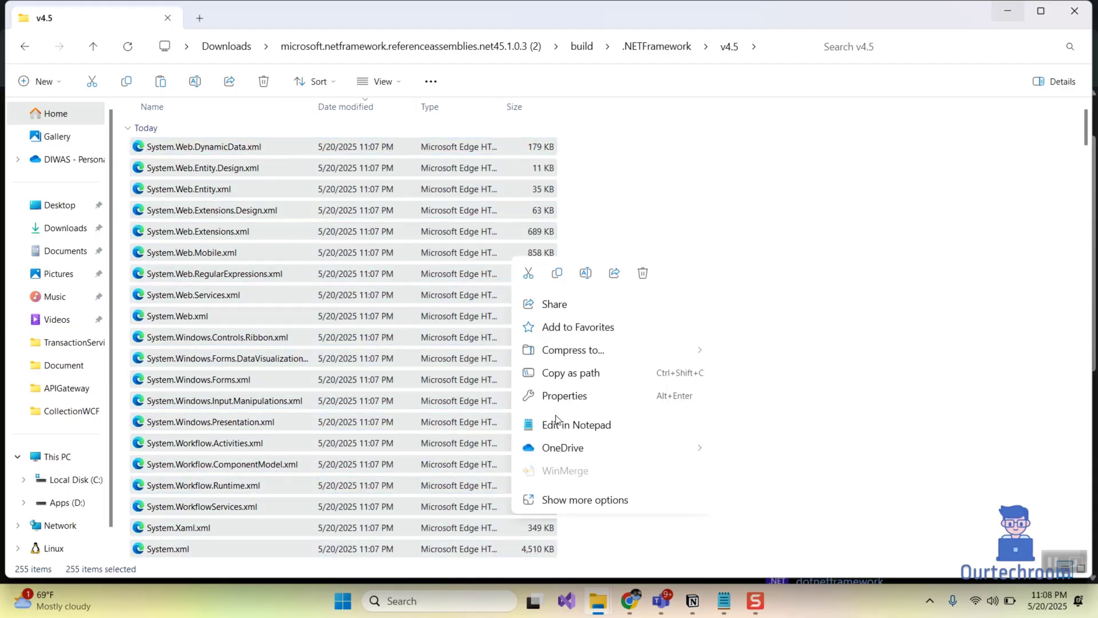
click(572, 501)
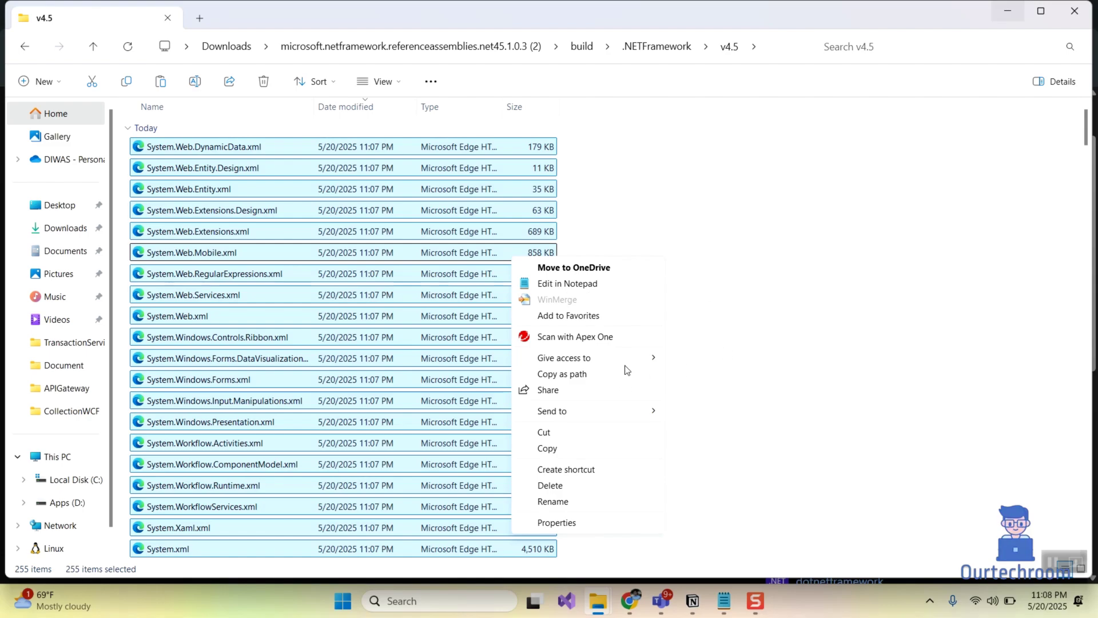
click(568, 452)
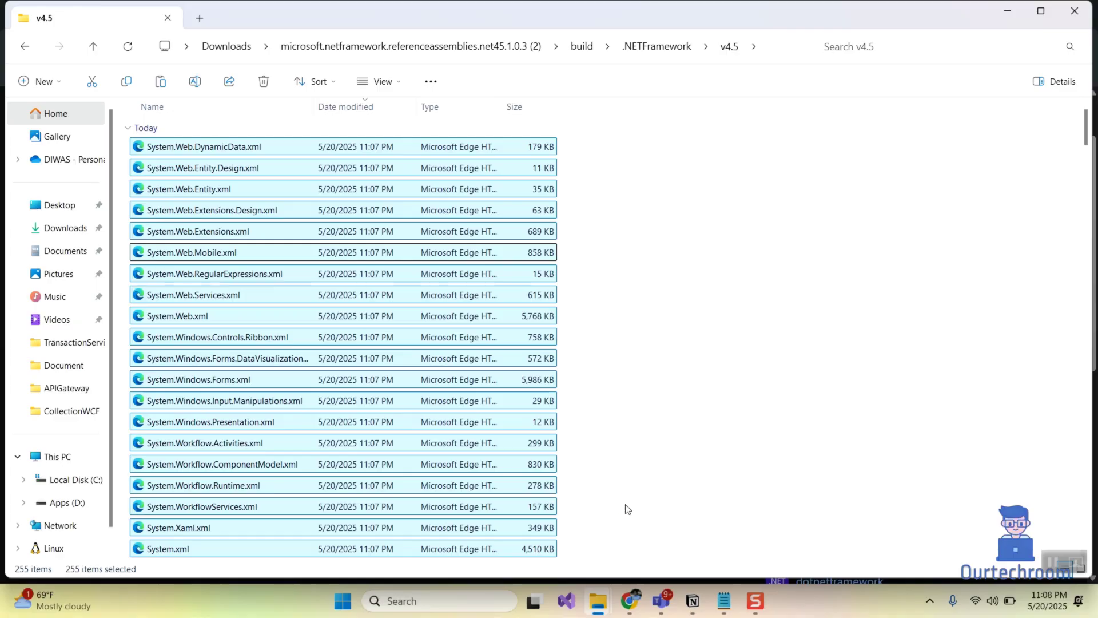
Paste the files into the Program Files v4.5 window, choosing Replace and Continue as administrator.
click(597, 600)
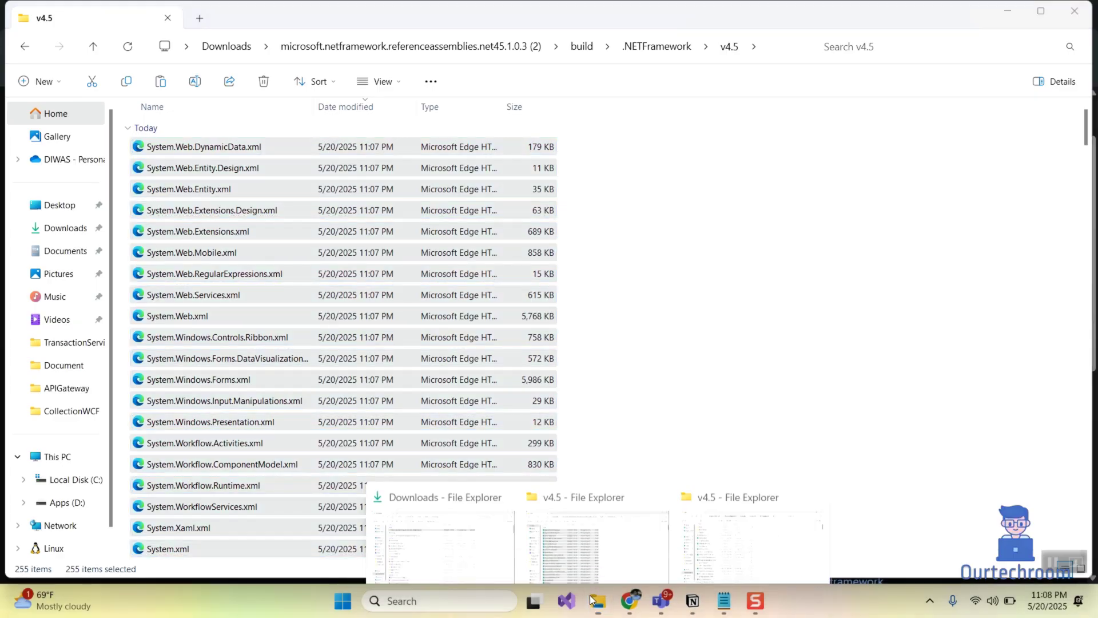
click(746, 514)
key(ctrl+v)
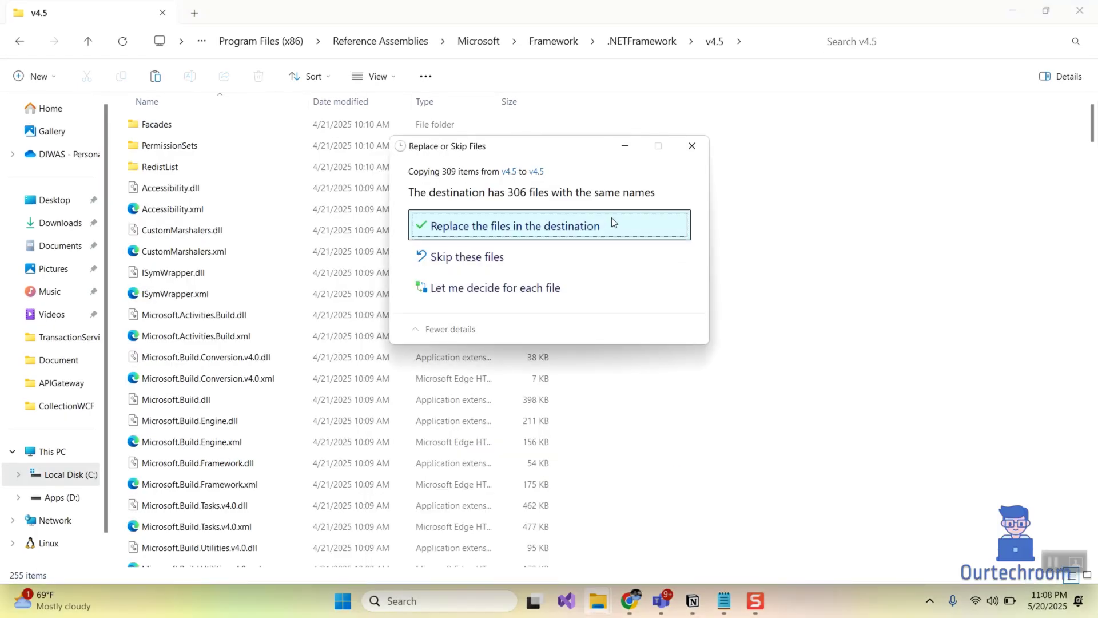
click(612, 224)
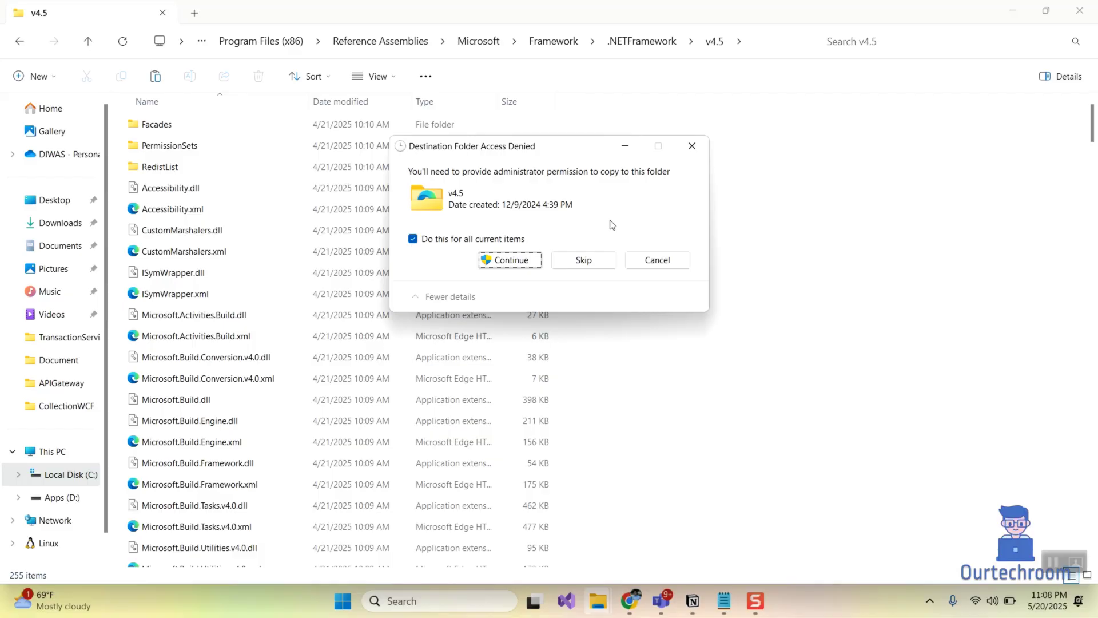
click(511, 261)
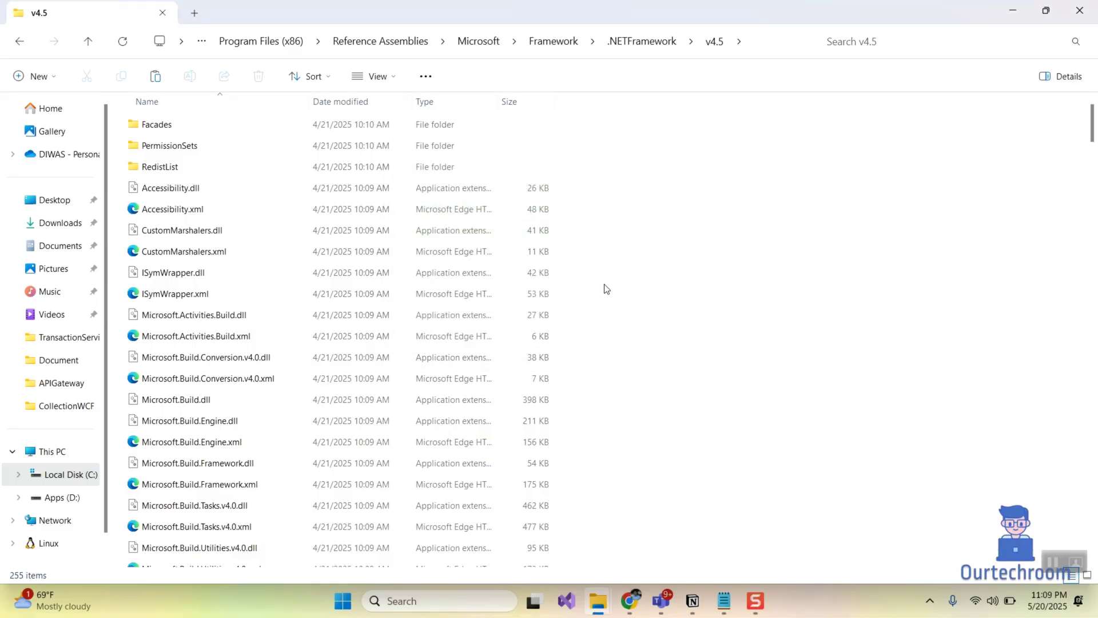
key(alt+Tab)
key(alt+Tab)
key(alt+Tab)
Launch Visual Studio 2022 from the taskbar icon's jump list.
right_click(566, 600)
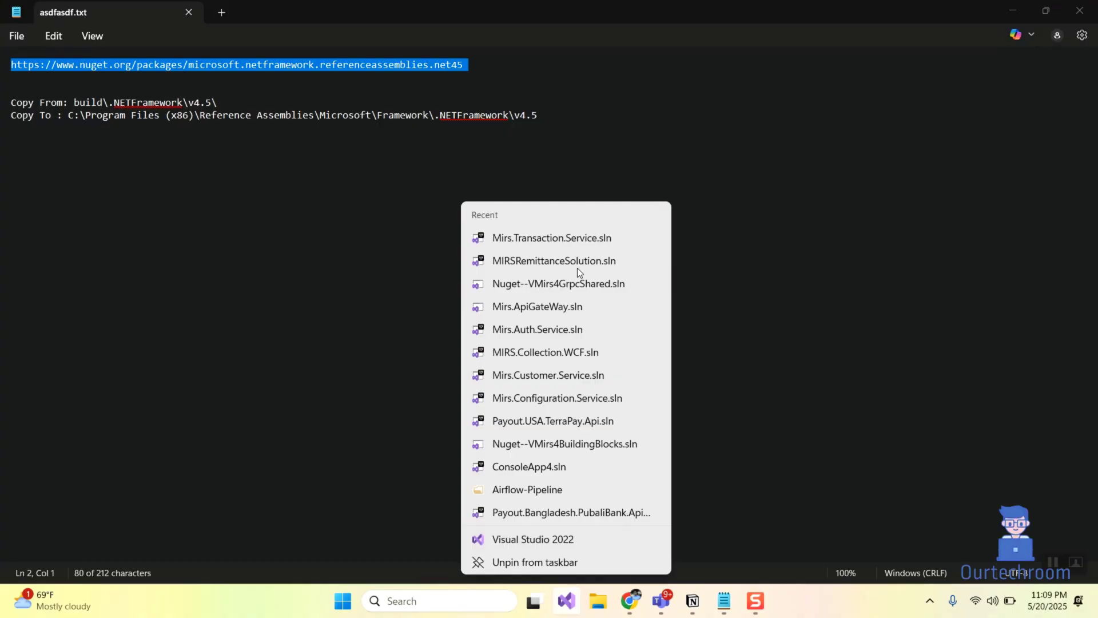
click(531, 536)
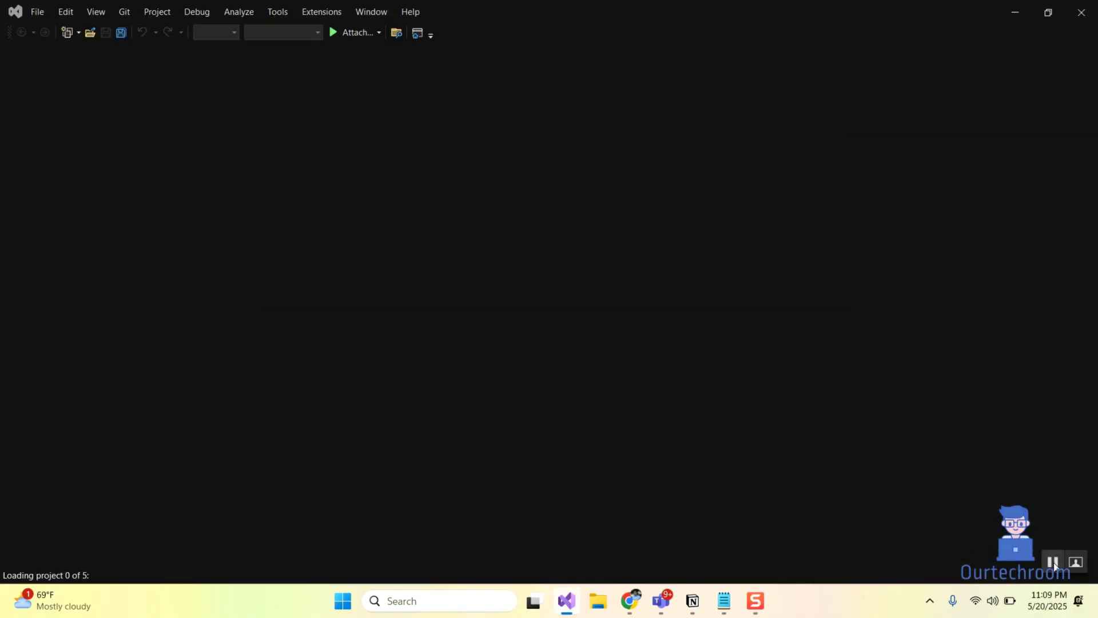